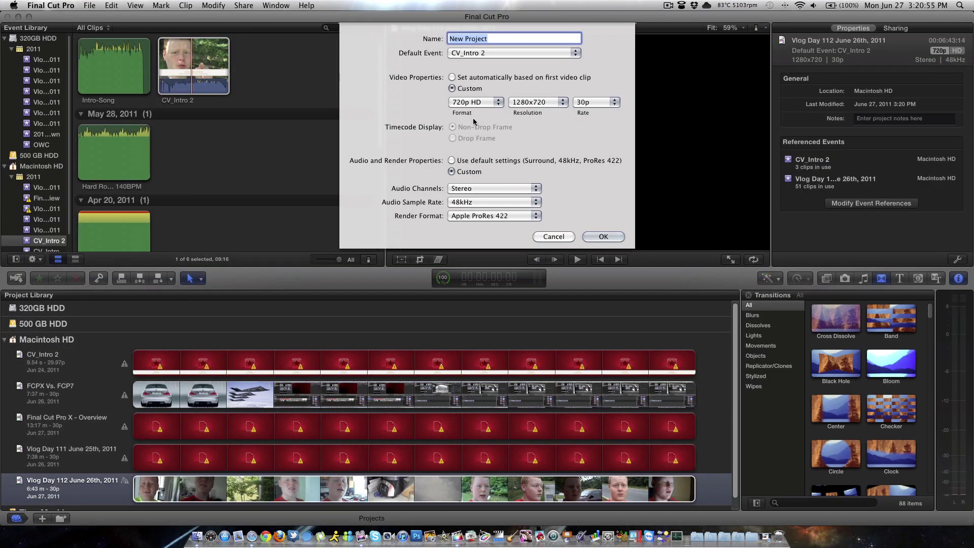
# - Start a new project named 'Test for video' in the CV_Intro 2 event
pyautogui.click(552, 236)
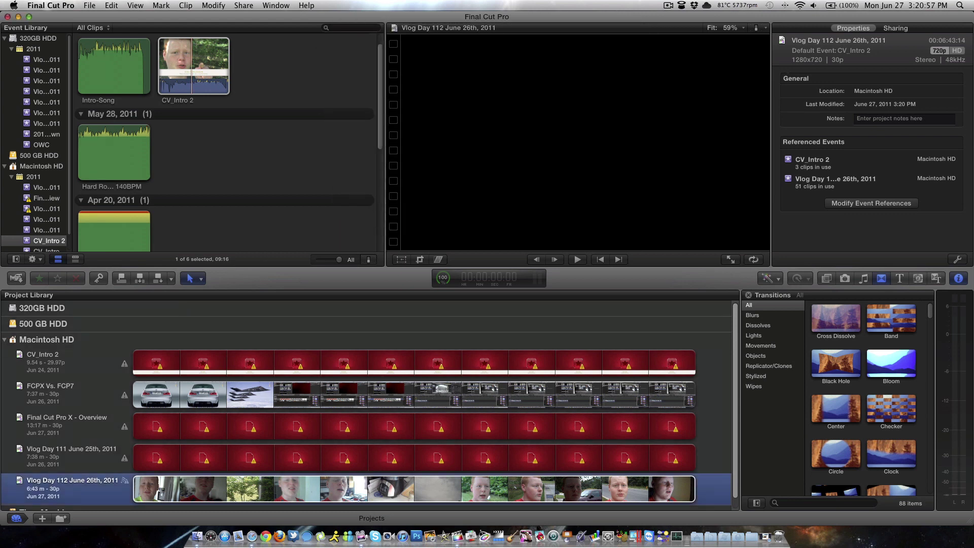
pyautogui.scroll(-1, 240, 388)
pyautogui.press('super+n')
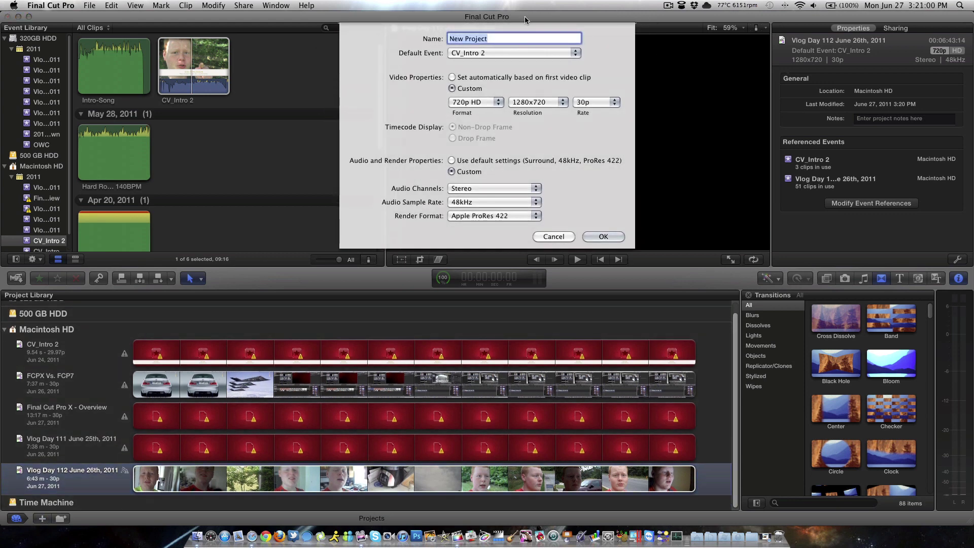
pyautogui.click(469, 39)
pyautogui.press('super+a')
pyautogui.write('Test for video')
pyautogui.click(487, 54)
pyautogui.click(346, 71)
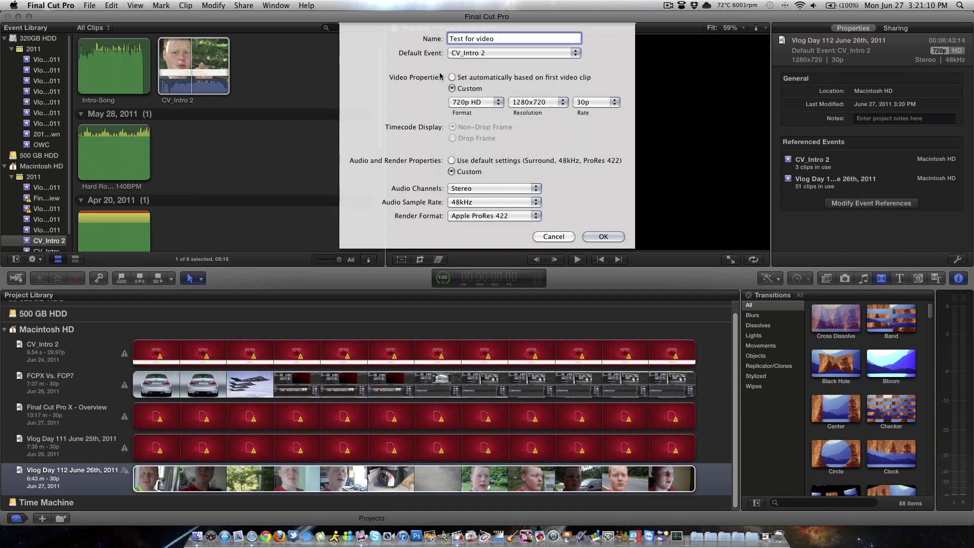
# - Set the project to 720p HD at 30p with stereo audio and create it
pyautogui.click(455, 100)
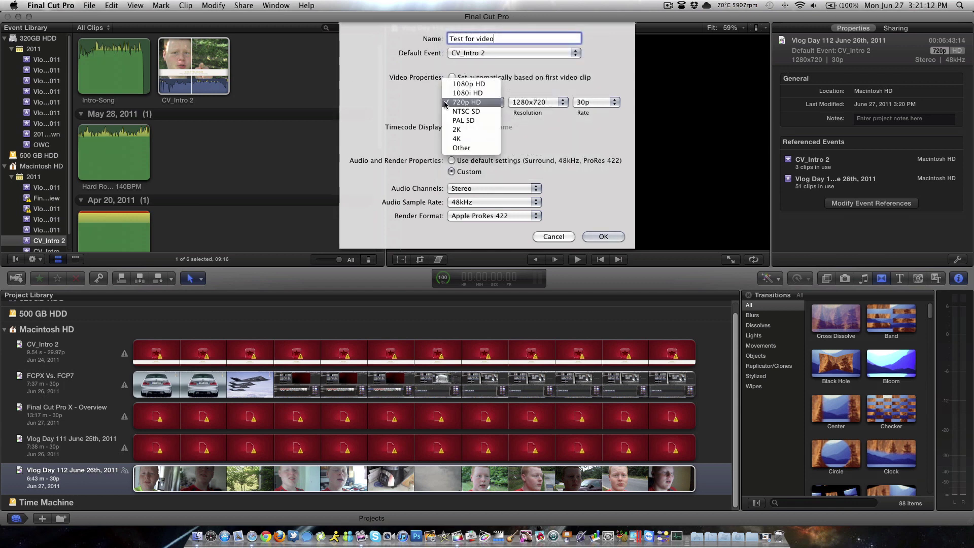
pyautogui.click(467, 102)
pyautogui.click(611, 101)
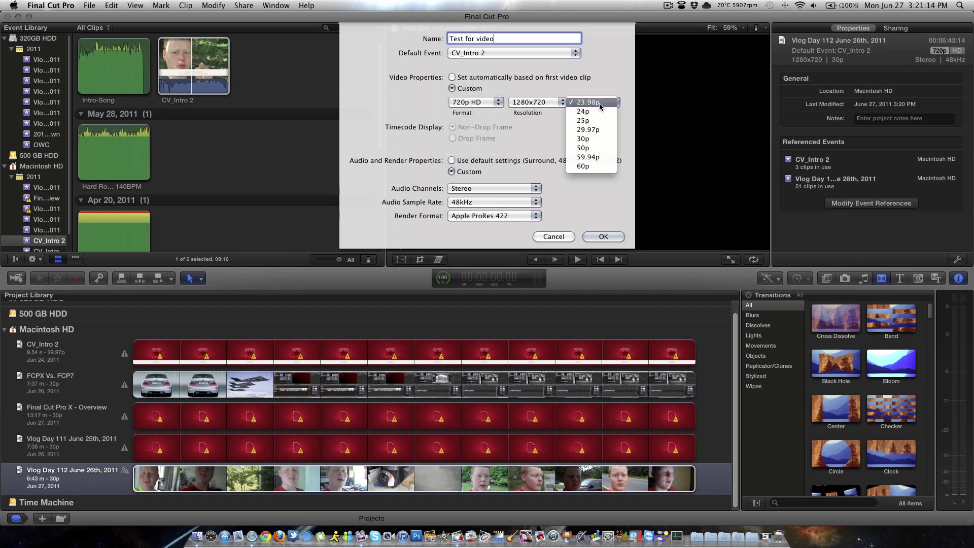
pyautogui.click(578, 157)
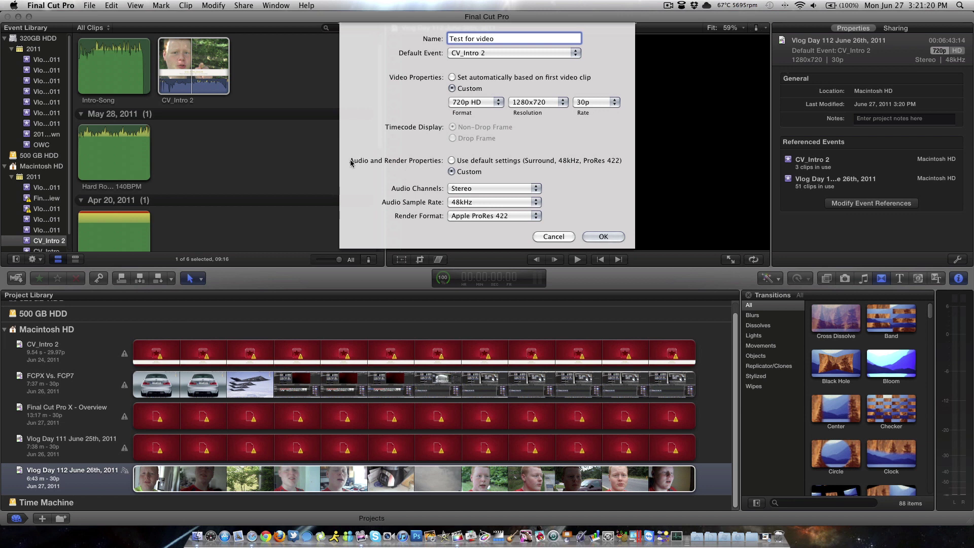
pyautogui.click(459, 186)
pyautogui.click(466, 188)
pyautogui.click(461, 189)
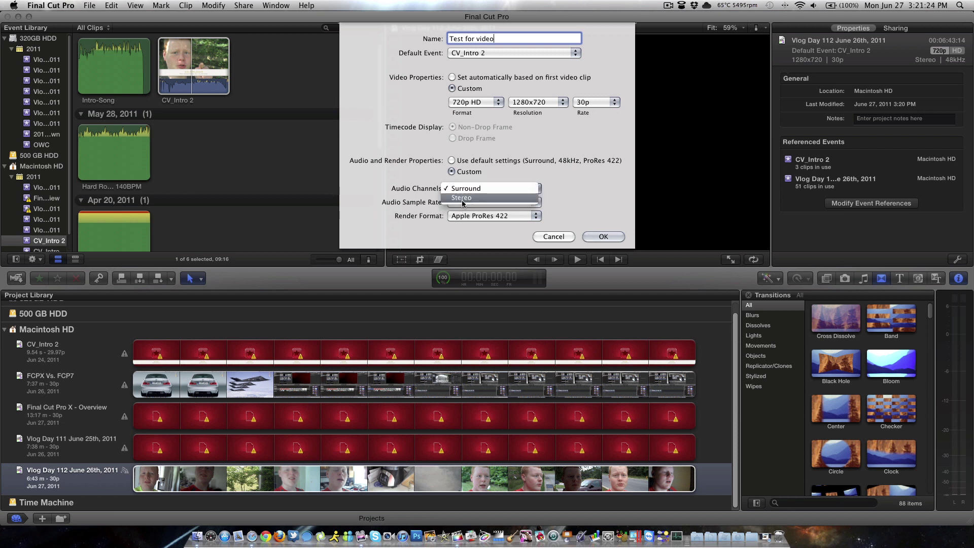
pyautogui.click(462, 203)
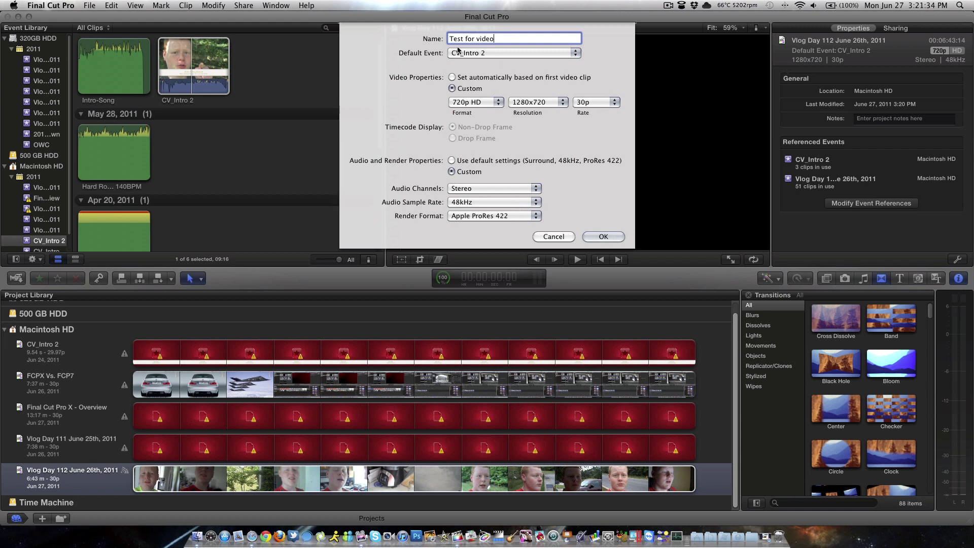
pyautogui.press('Return')
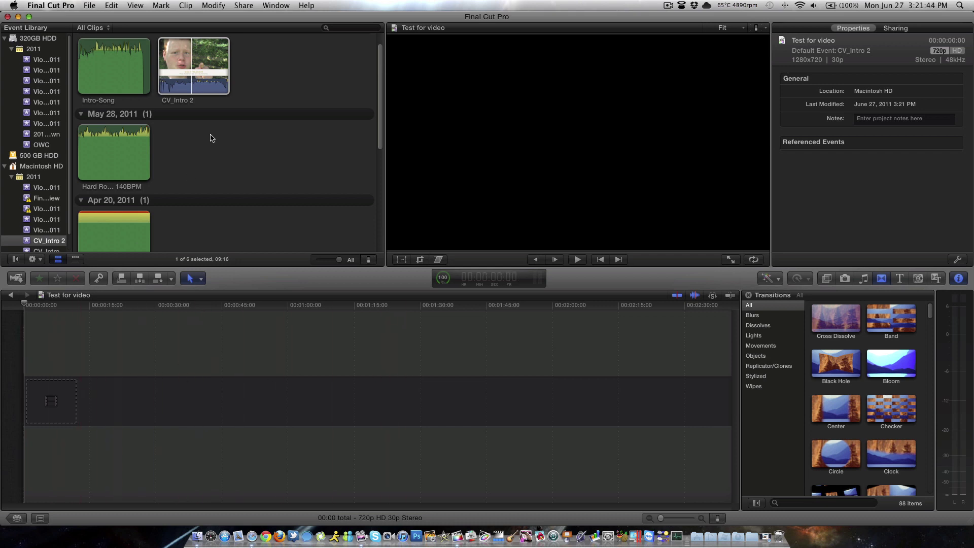
# - Append the CV_Intro 2 clip to the timeline and play it back from the start
pyautogui.click(198, 47)
pyautogui.press('e')
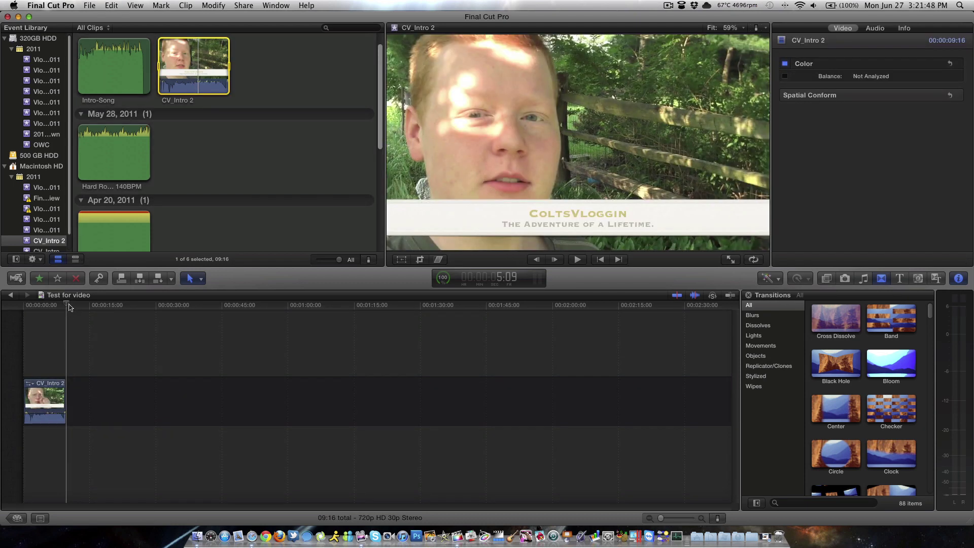
pyautogui.click(66, 305)
pyautogui.moveTo(67, 305); pyautogui.dragTo(65, 308)
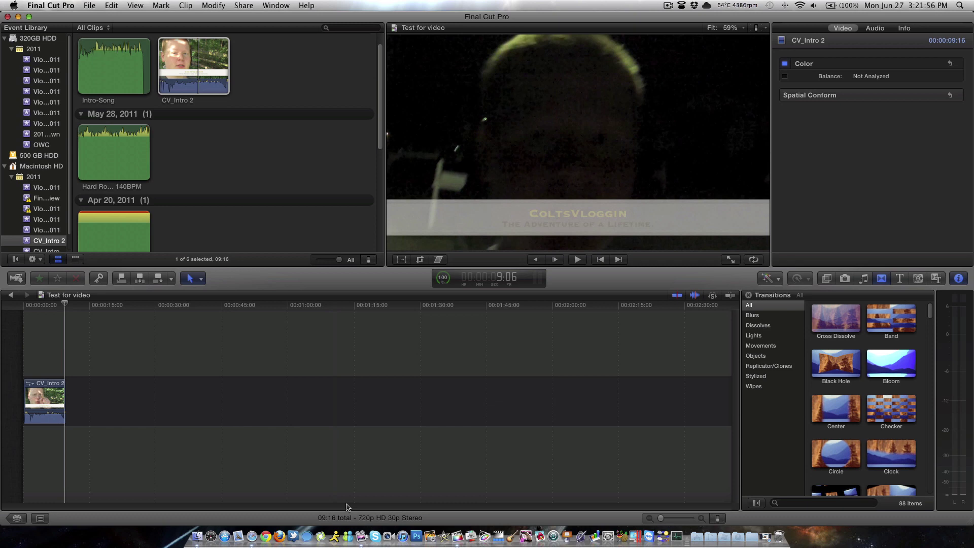
pyautogui.click(1, 311)
pyautogui.press('space')
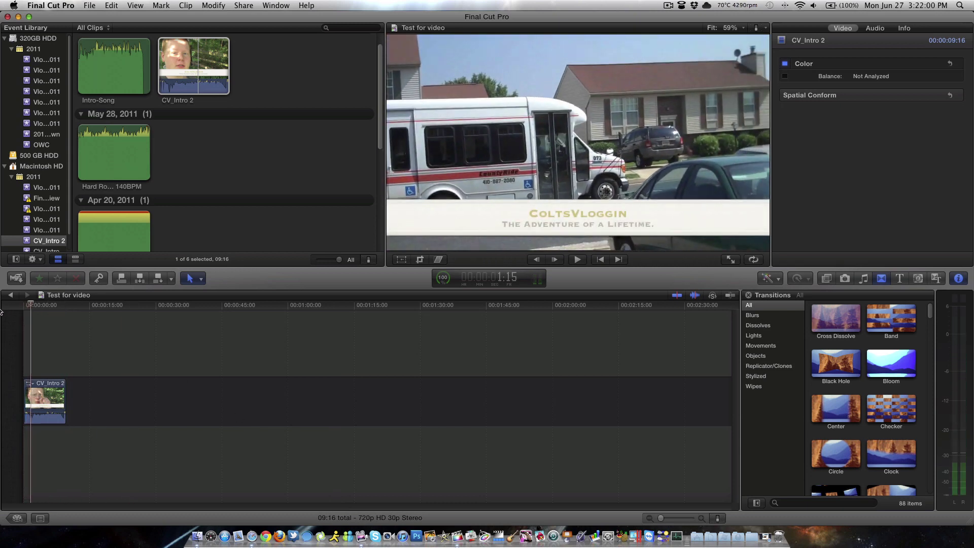
pyautogui.click(21, 302)
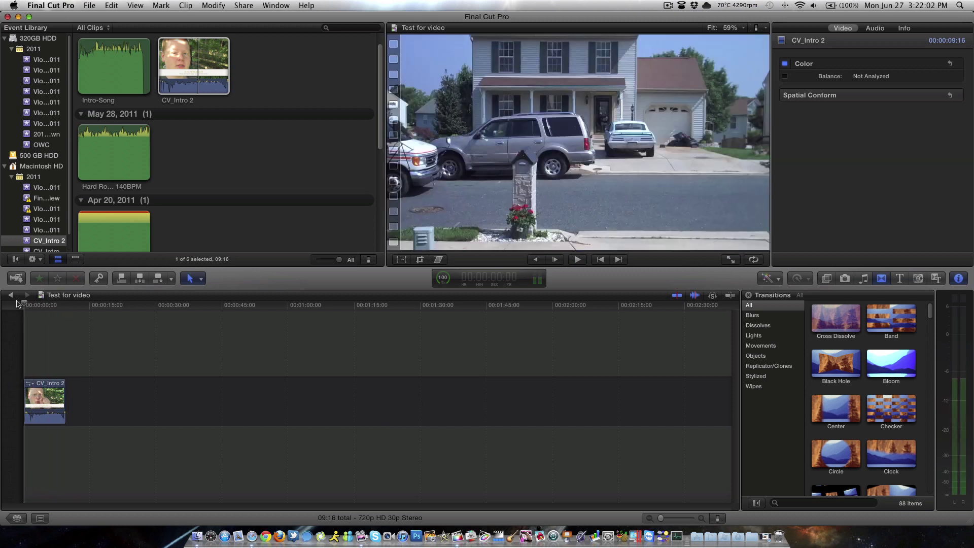
# - Open the QuickTime movie export settings from the Share menu
pyautogui.click(213, 6)
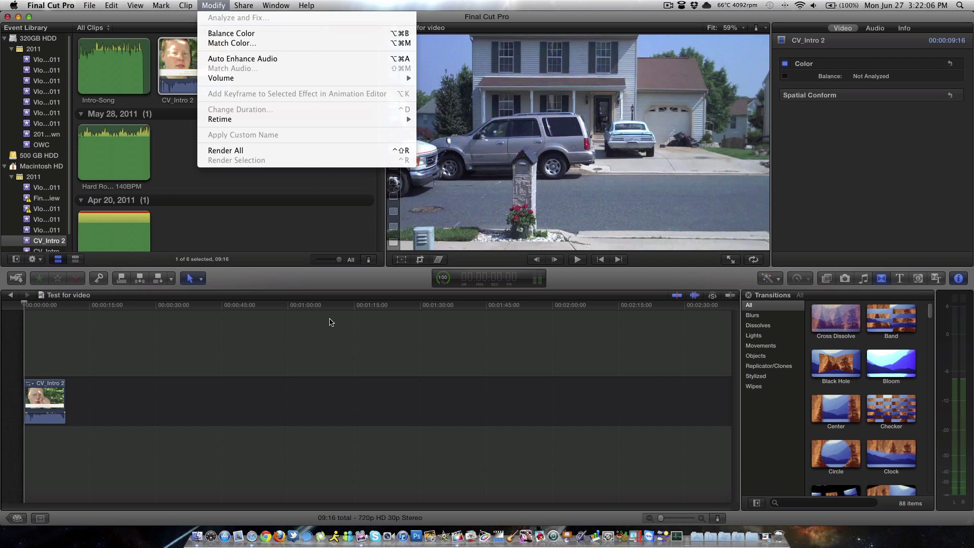
pyautogui.click(276, 5)
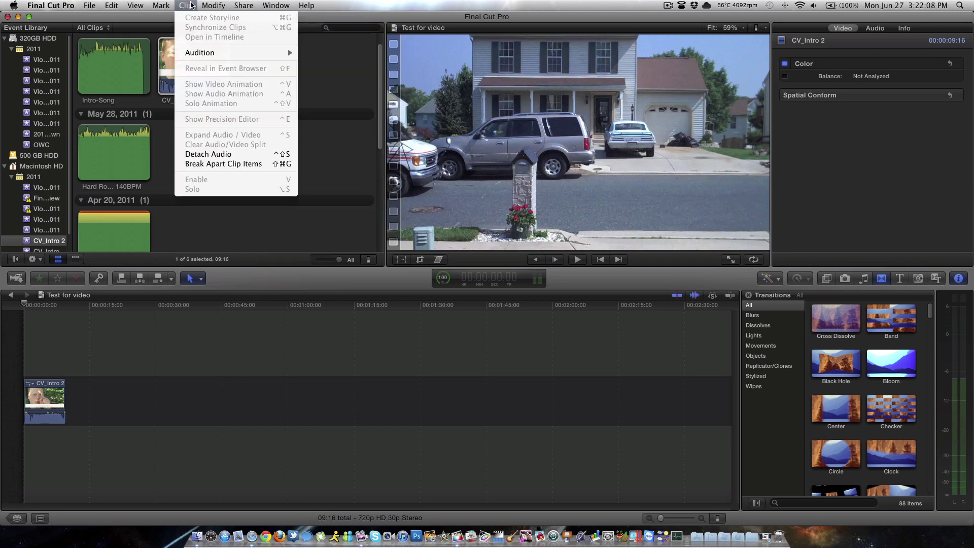
pyautogui.moveTo(230, 6)
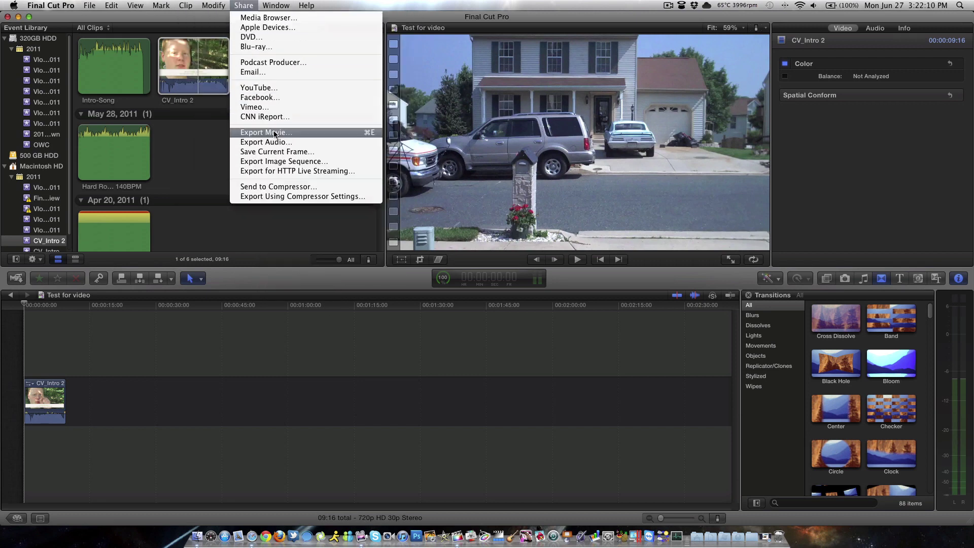
pyautogui.click(274, 133)
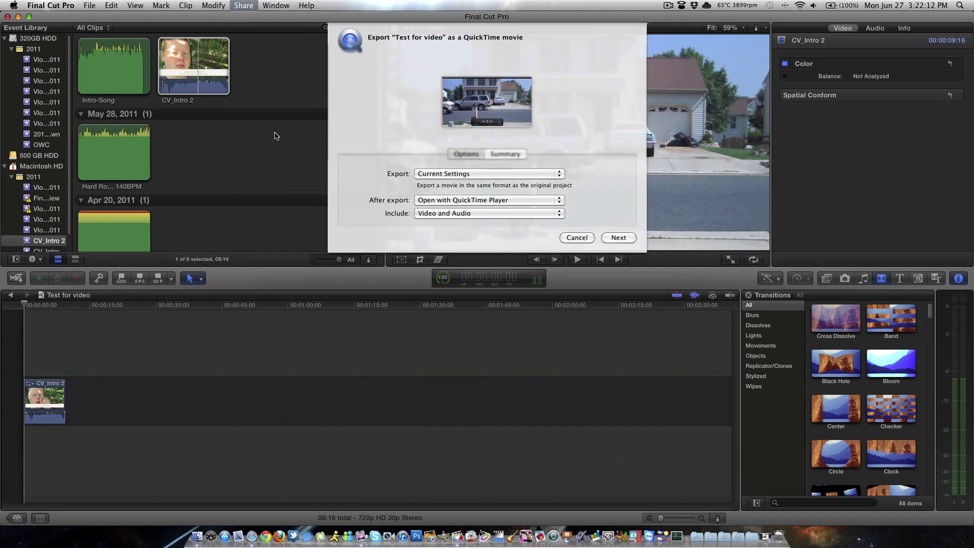
# - Choose H.264 as the export format and review the output summary
pyautogui.click(463, 174)
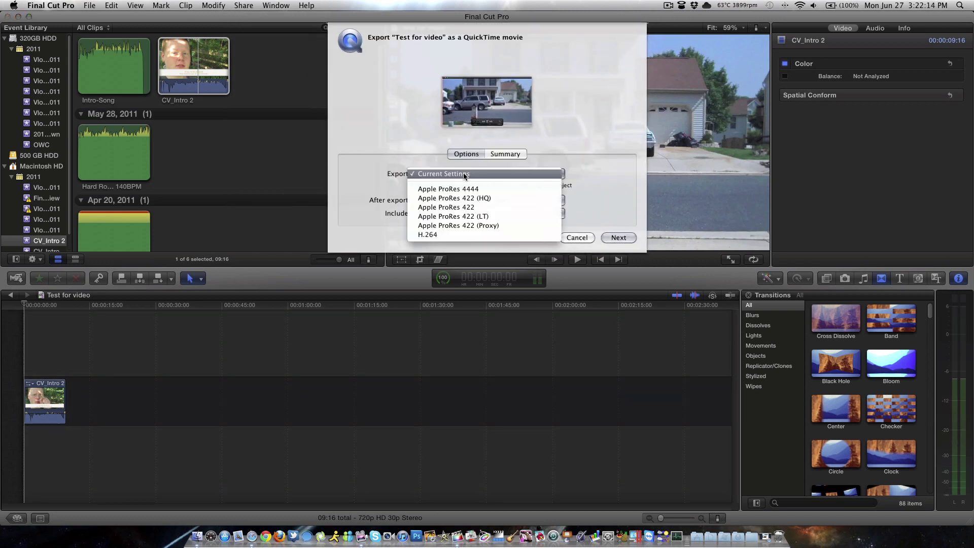
pyautogui.click(443, 235)
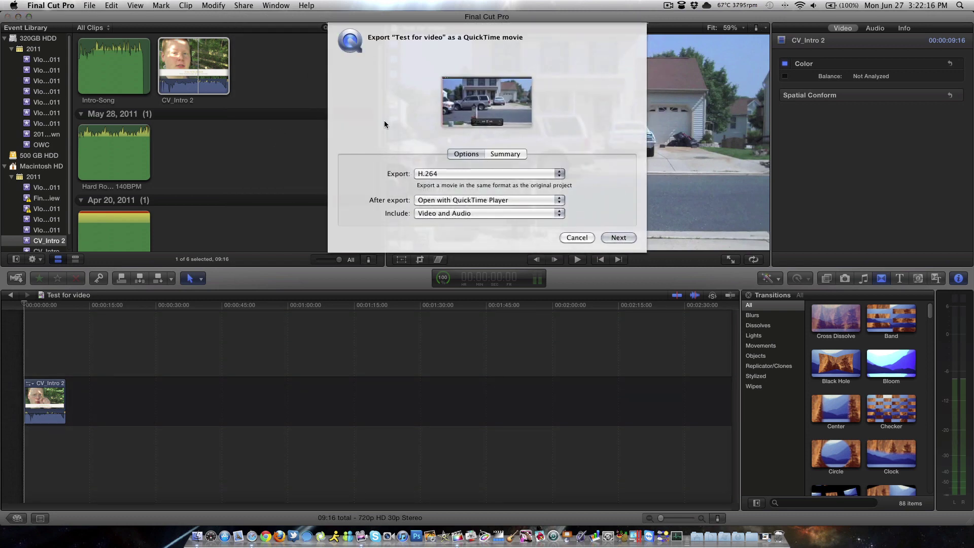
pyautogui.click(515, 154)
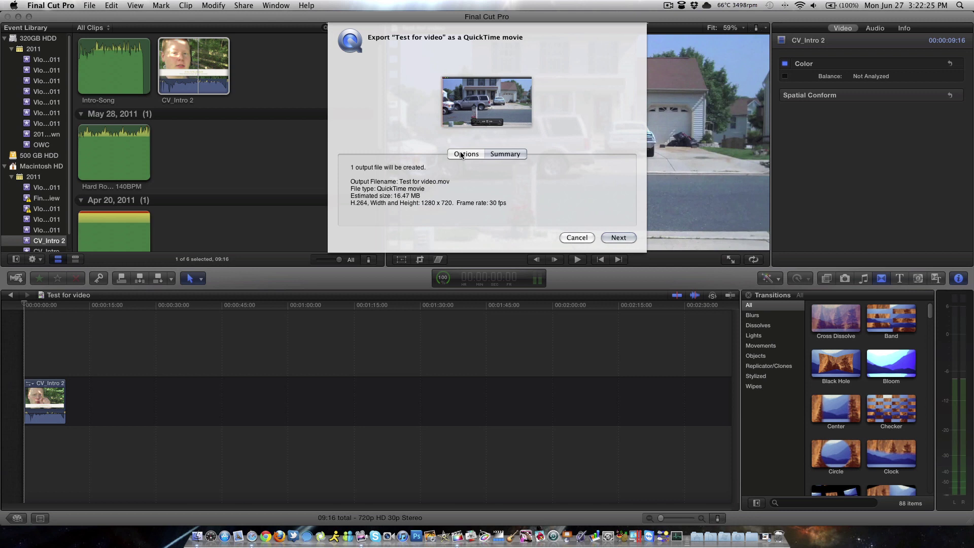
pyautogui.click(461, 155)
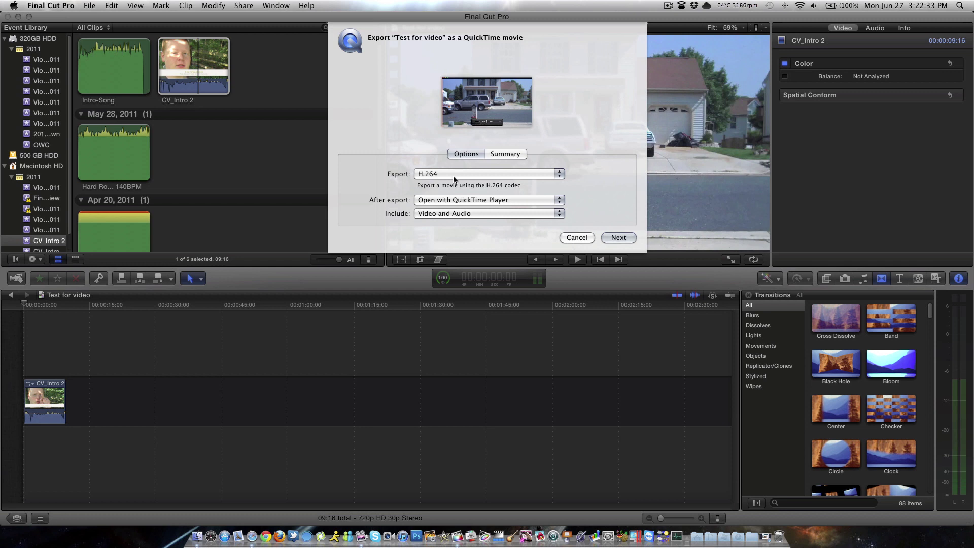
pyautogui.click(459, 173)
# - Check the export summary, then set the QuickTime export format to H.264
pyautogui.click(487, 114)
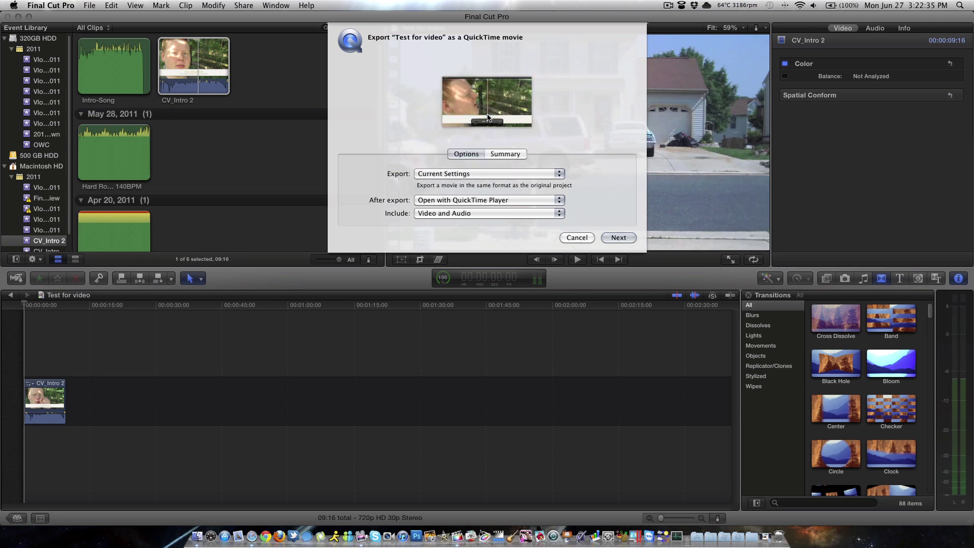
pyautogui.click(513, 155)
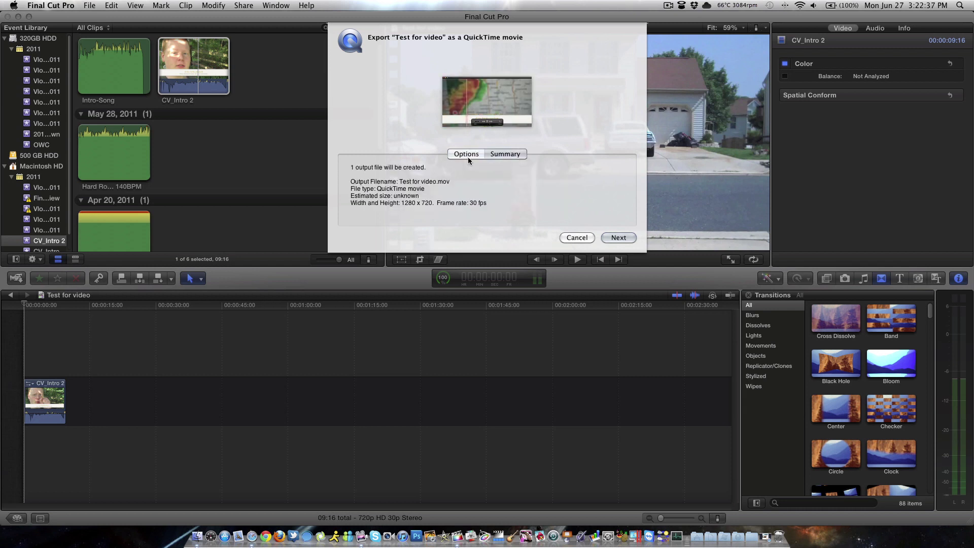
pyautogui.click(468, 157)
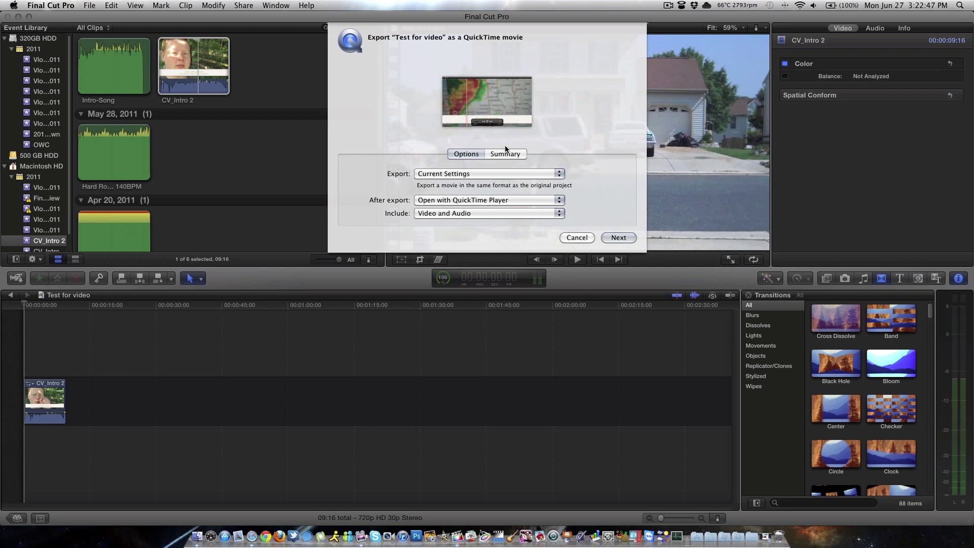
pyautogui.click(479, 174)
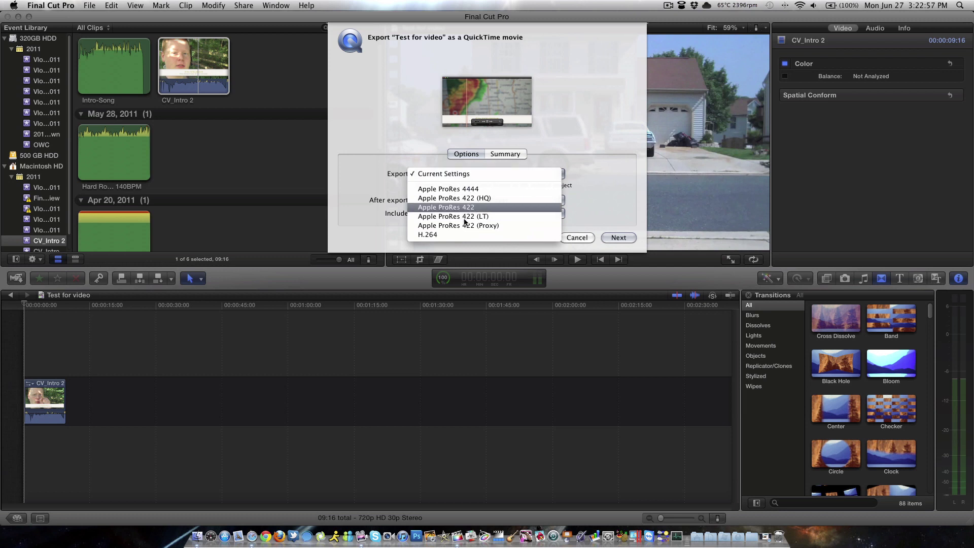
pyautogui.click(452, 234)
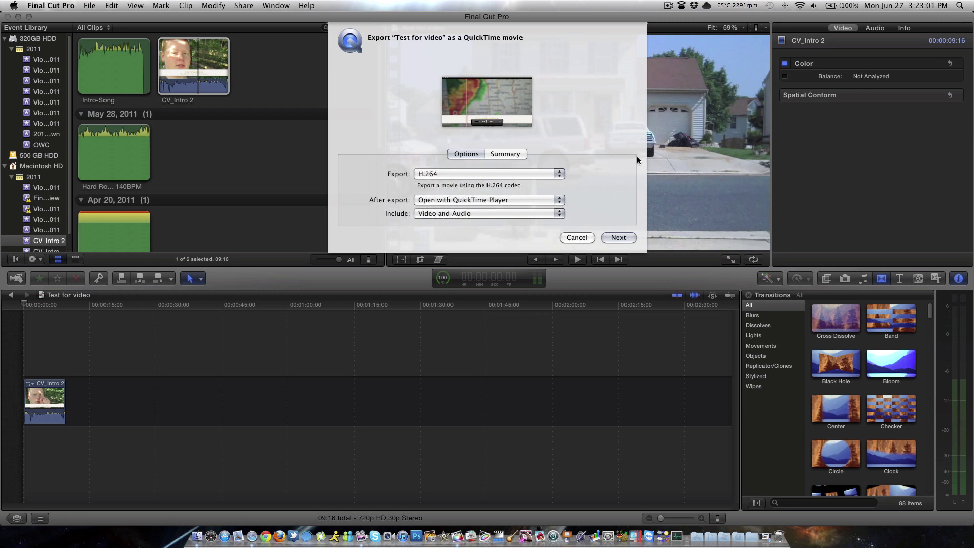
# - Save the movie as Test for video on the Desktop to start the export
pyautogui.click(619, 237)
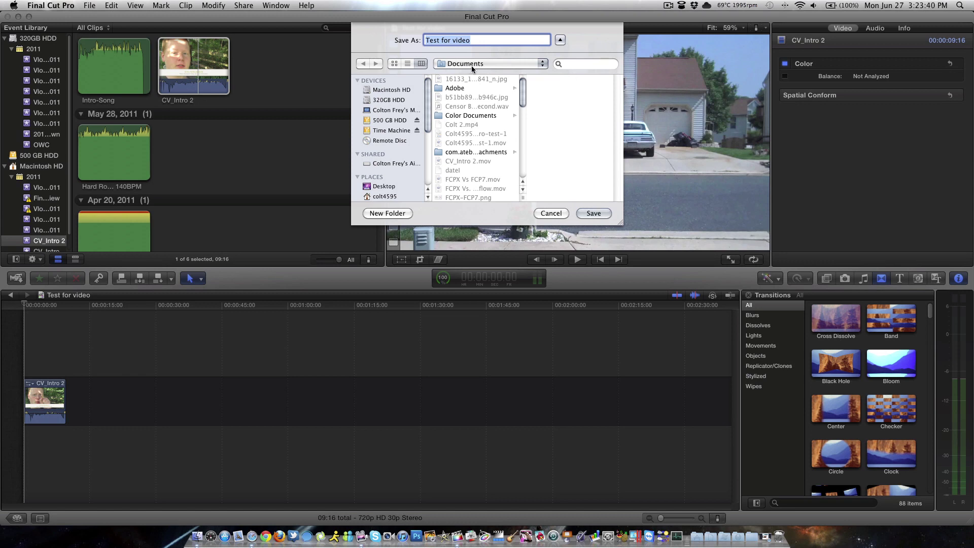
pyautogui.click(406, 185)
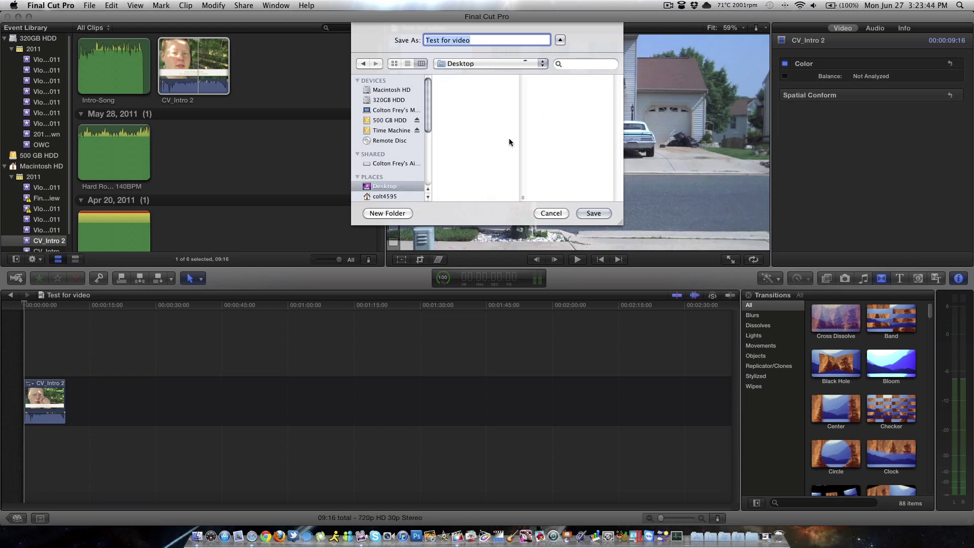
pyautogui.click(589, 214)
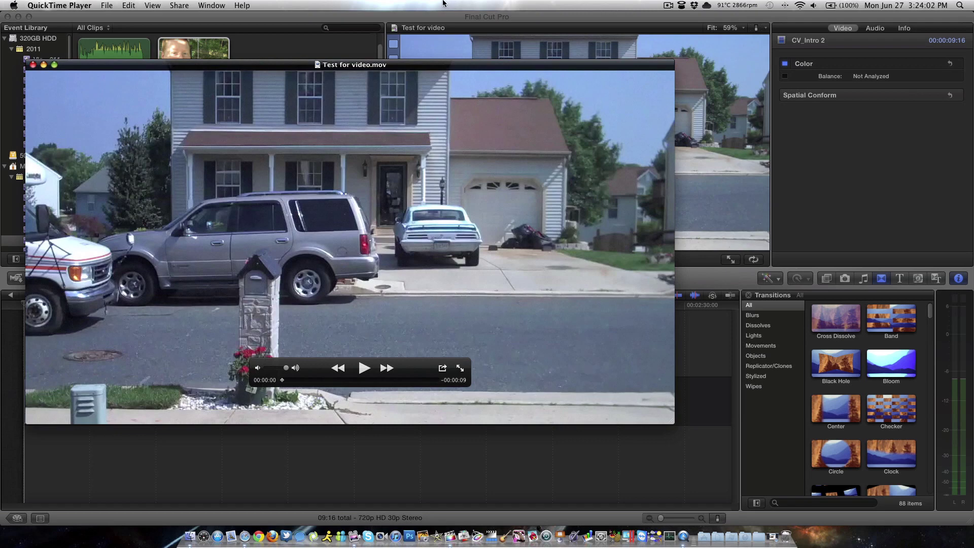
# - Play Test for video.mov through to its 00:00:09 end, then quit QuickTime Player
pyautogui.moveTo(386, 86); pyautogui.dragTo(477, 81)
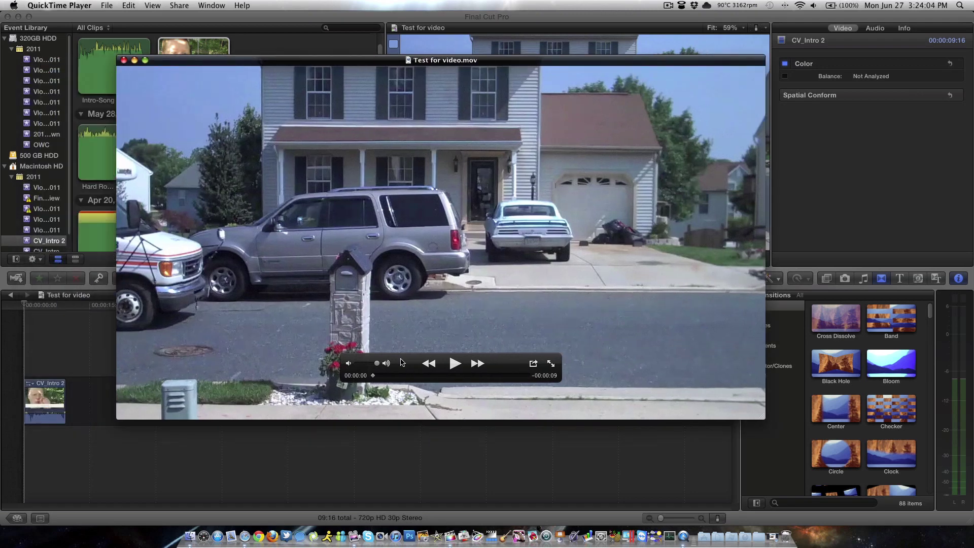
pyautogui.click(455, 363)
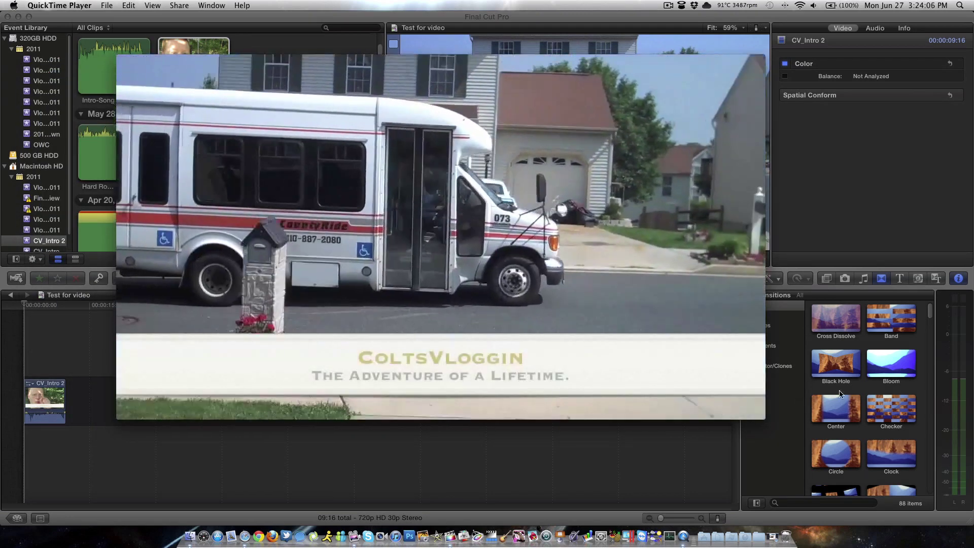
pyautogui.press('space')
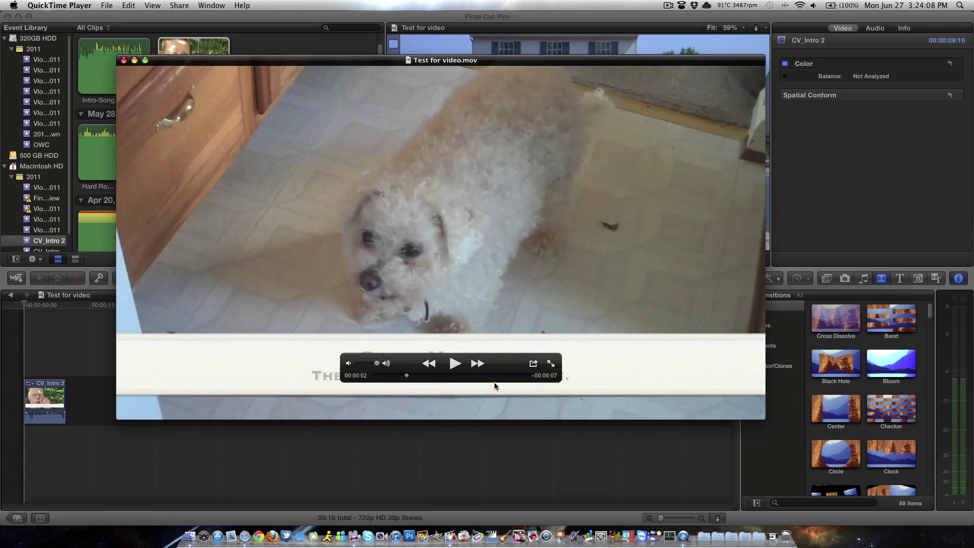
pyautogui.click(513, 376)
pyautogui.click(448, 364)
pyautogui.rightClick(683, 527)
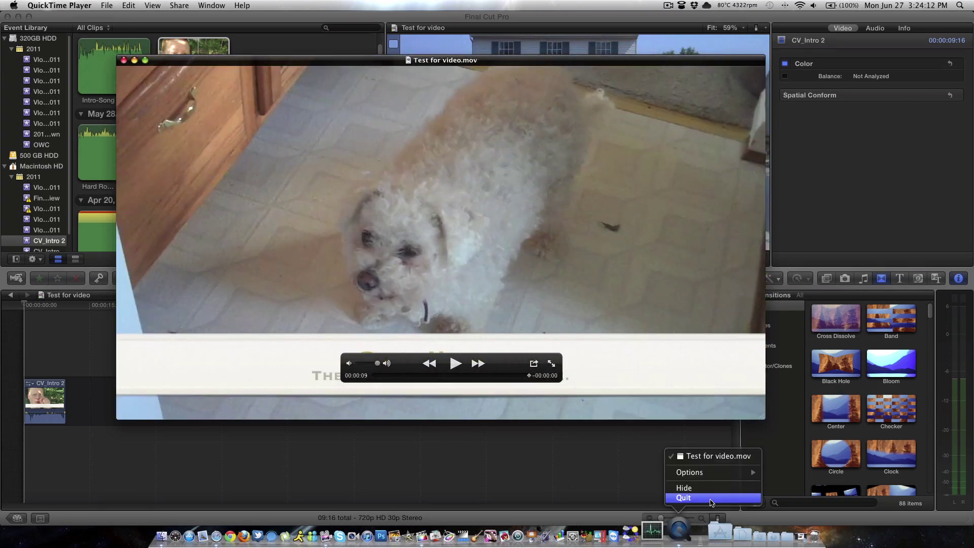
pyautogui.click(683, 497)
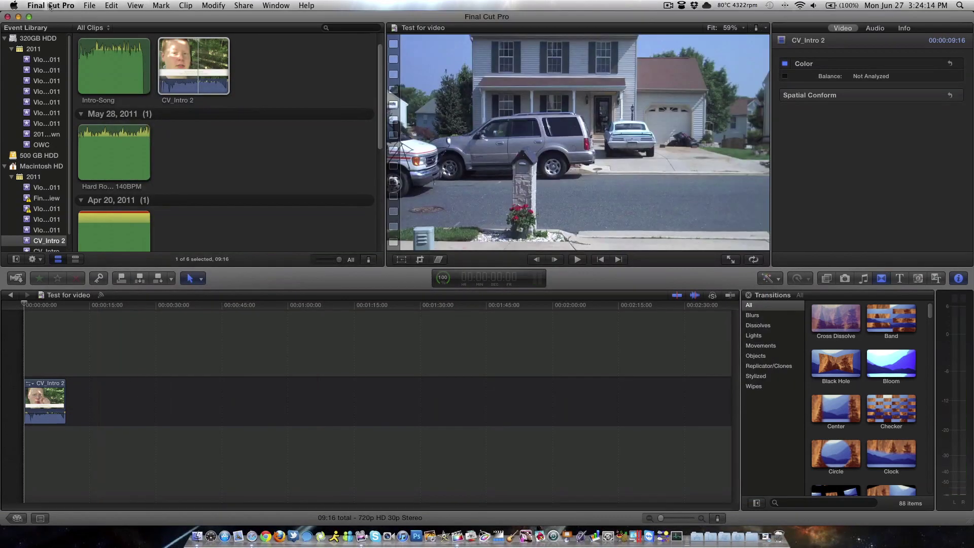
# - Hide Final Cut Pro and view Test for video.mov's Info: 8.9 MB, 1280×720, H.264/AAC
pyautogui.click(18, 16)
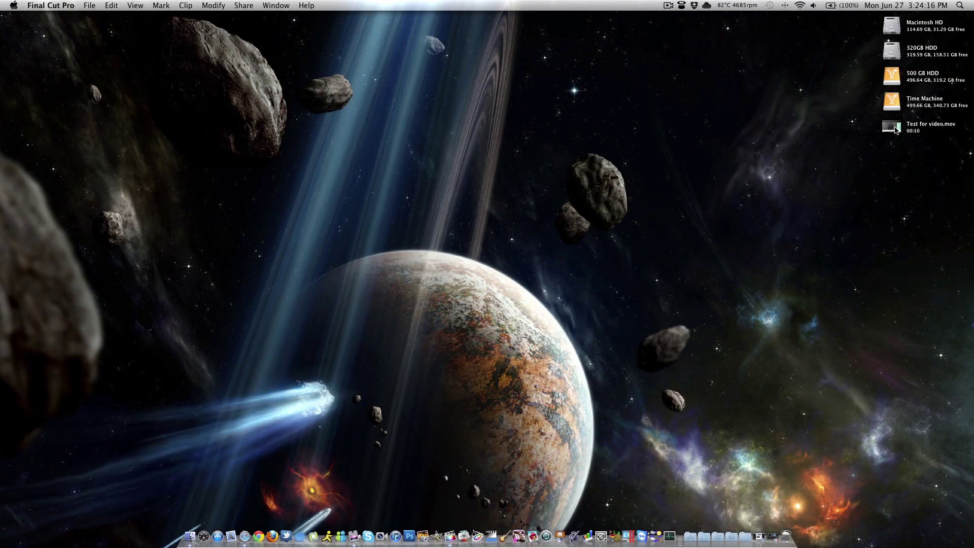
pyautogui.click(892, 128)
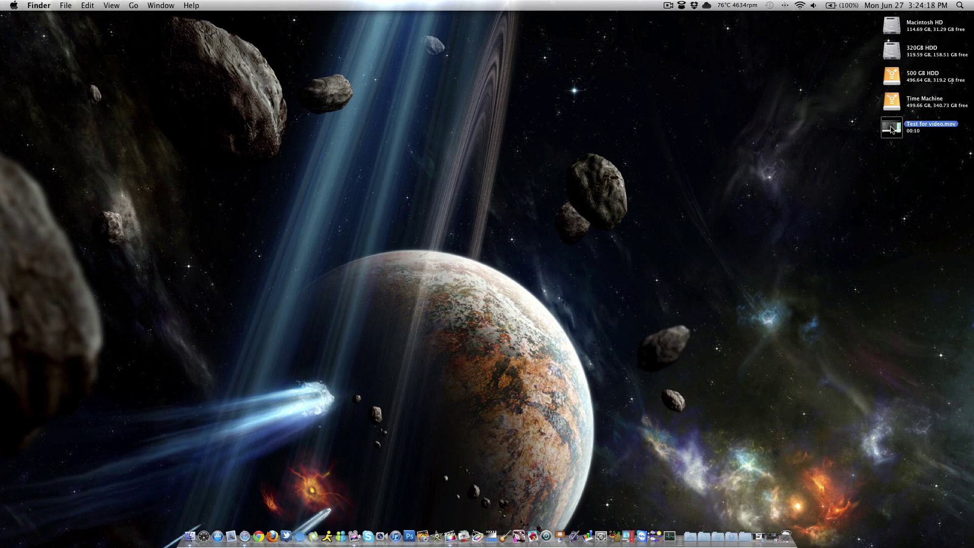
pyautogui.rightClick(891, 130)
pyautogui.click(800, 175)
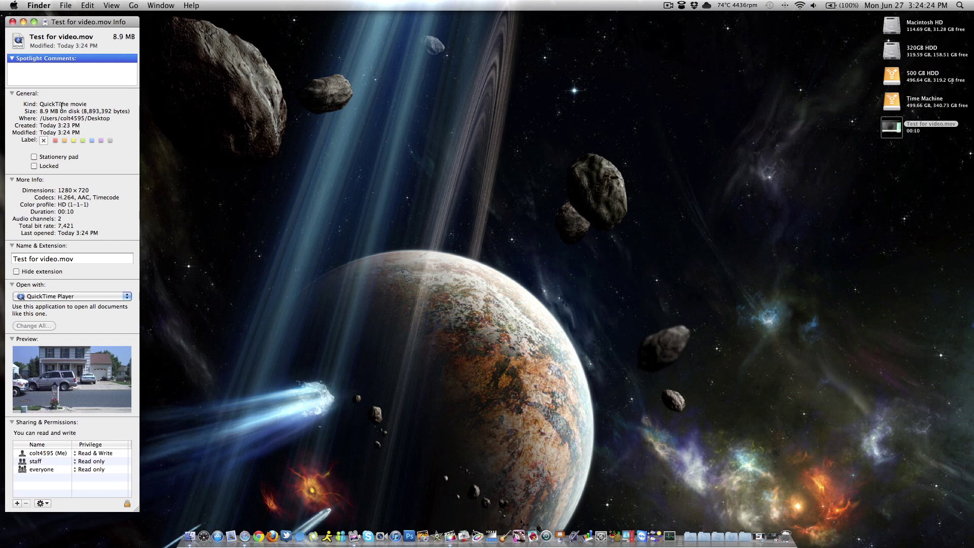
pyautogui.click(12, 22)
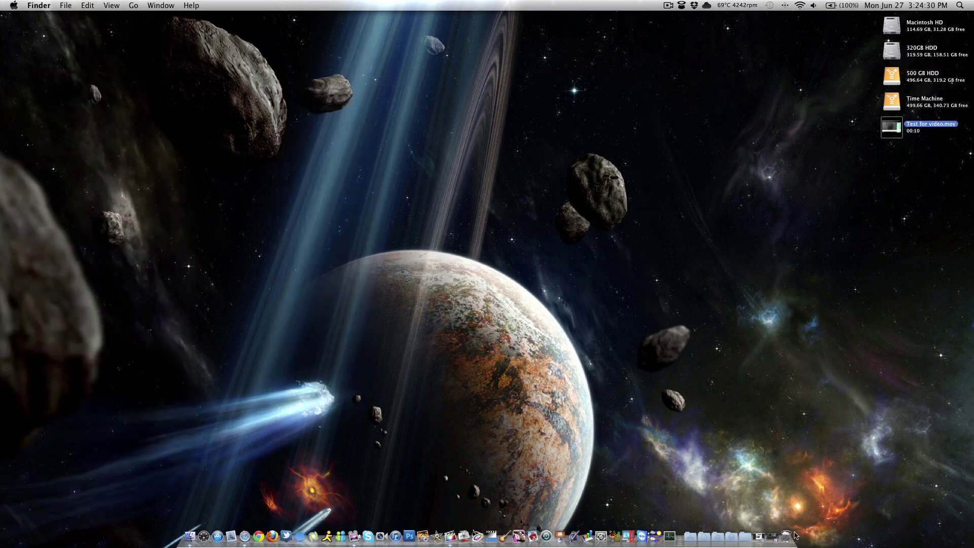
pyautogui.click(770, 537)
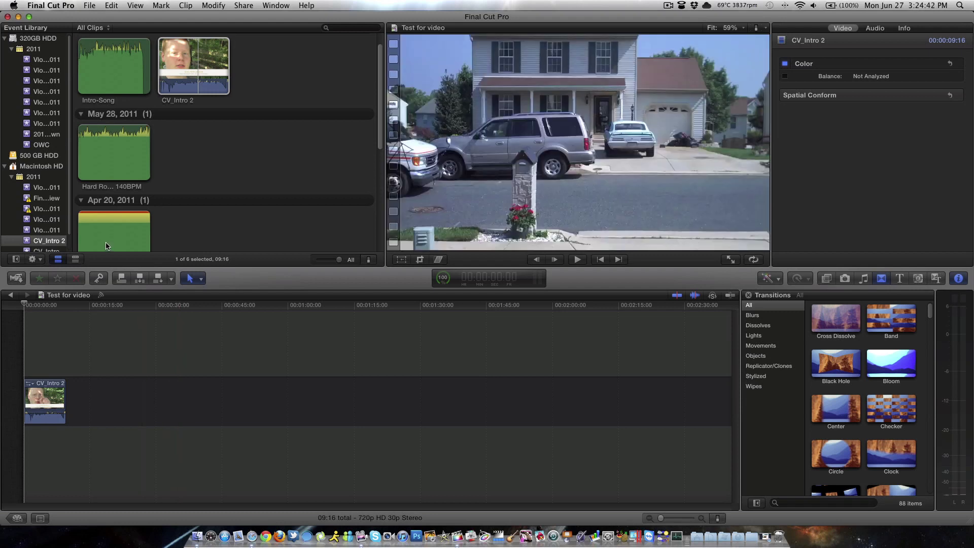
pyautogui.scroll(-1, 48, 78)
pyautogui.scroll(-1, 48, 81)
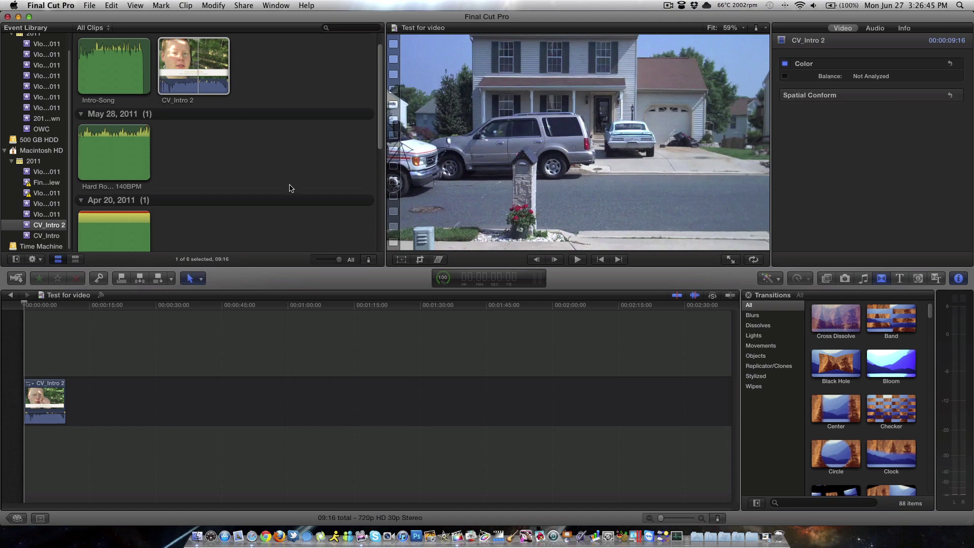
pyautogui.click(766, 535)
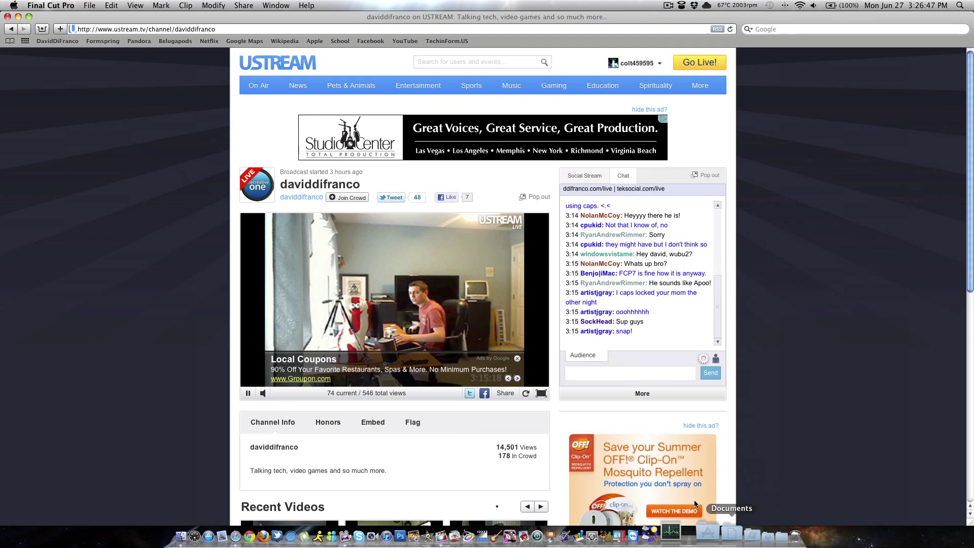
pyautogui.click(18, 17)
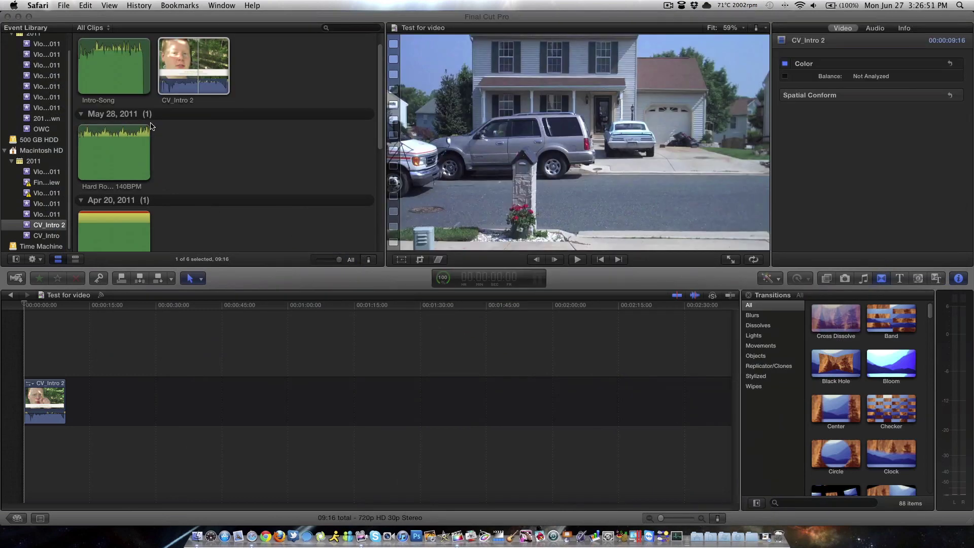